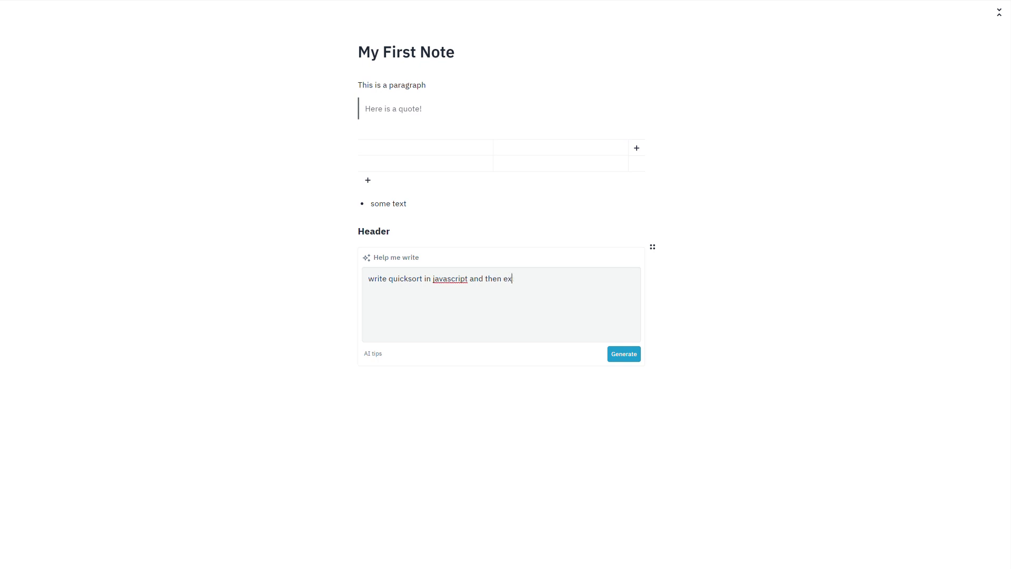
Step: Complete the AI prompt asking for quicksort in JavaScript and an explanation "using a step by step list", generate the text and keep it
text(works using a step by step list)
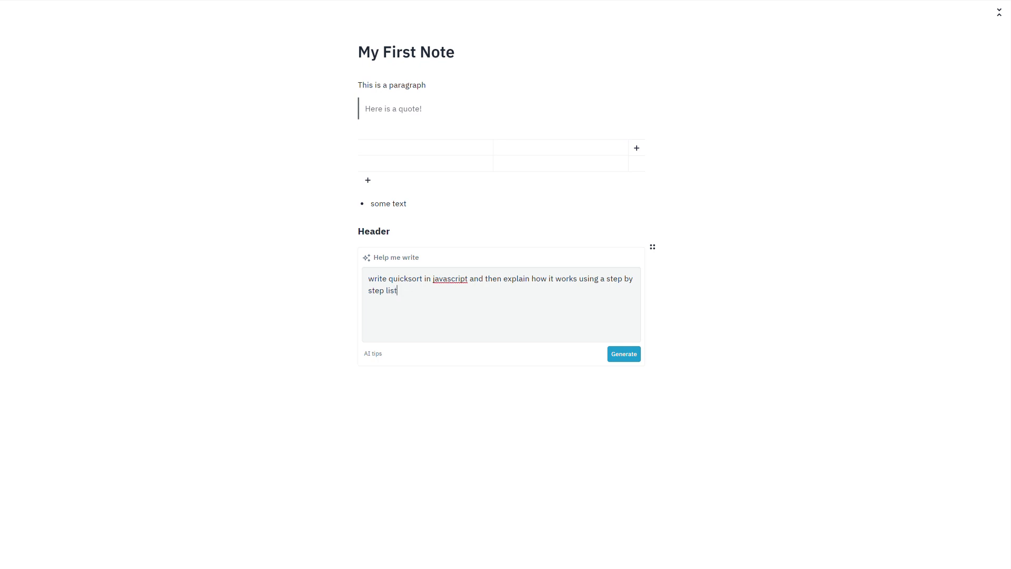
key(Return)
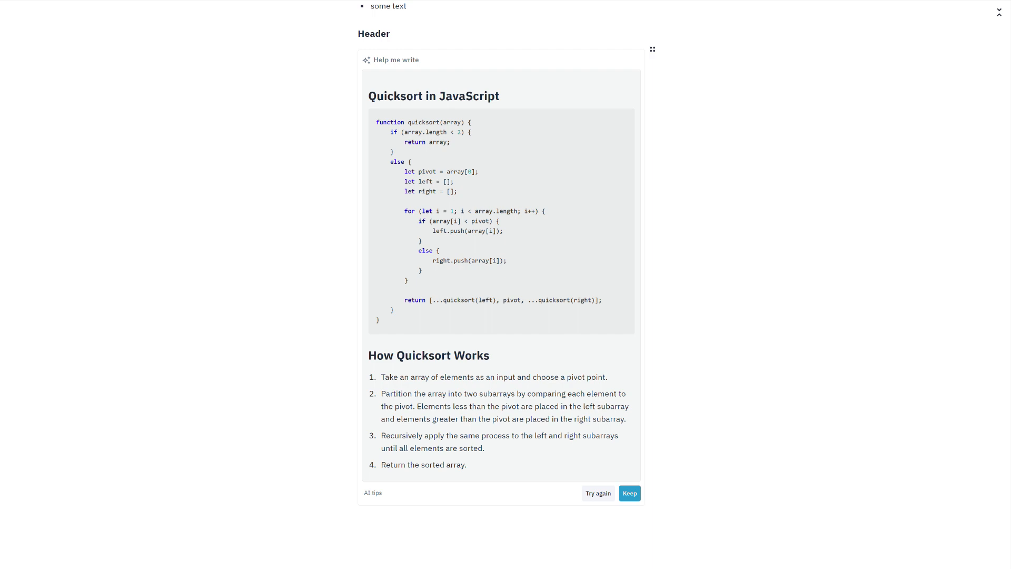
click(630, 493)
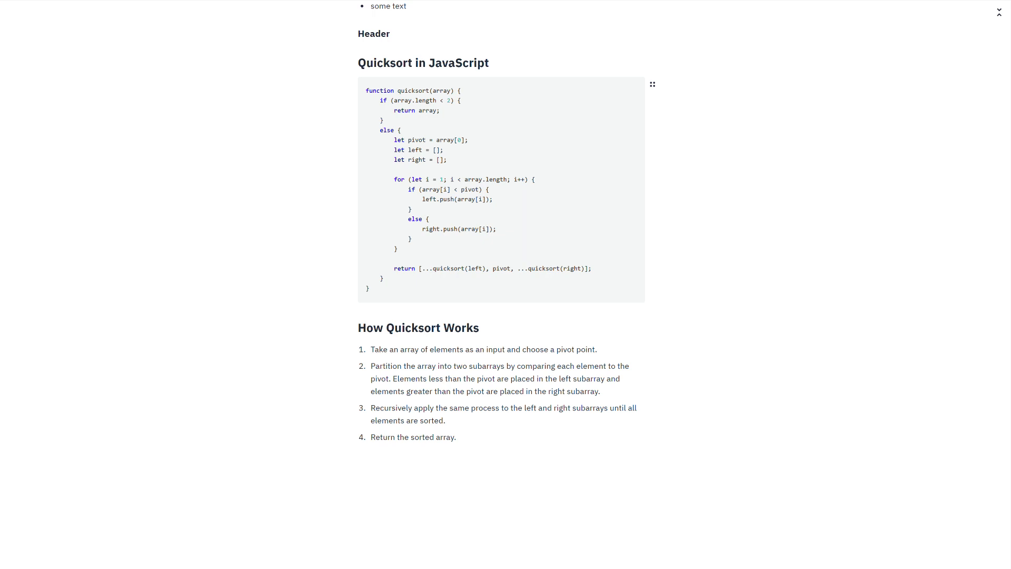
Step: Examine the block options of the quicksort code block and its heading, including the available code languages
click(652, 84)
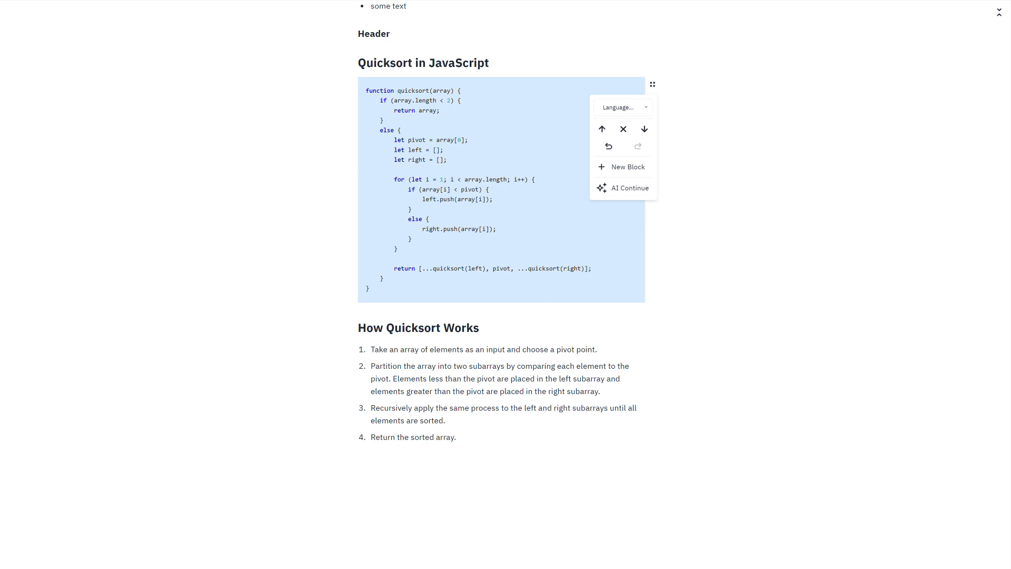
click(505, 63)
click(506, 62)
click(652, 61)
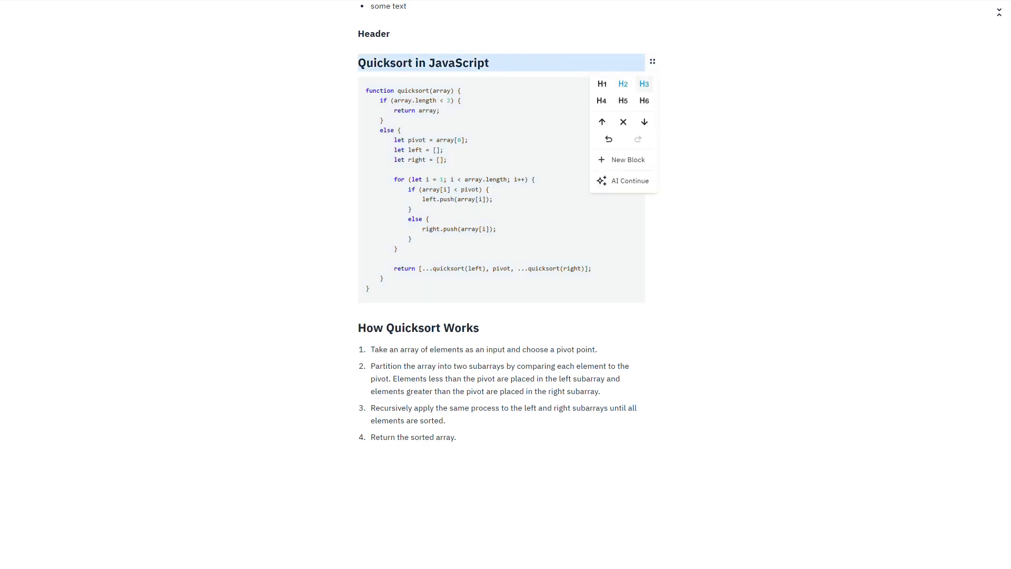
click(532, 102)
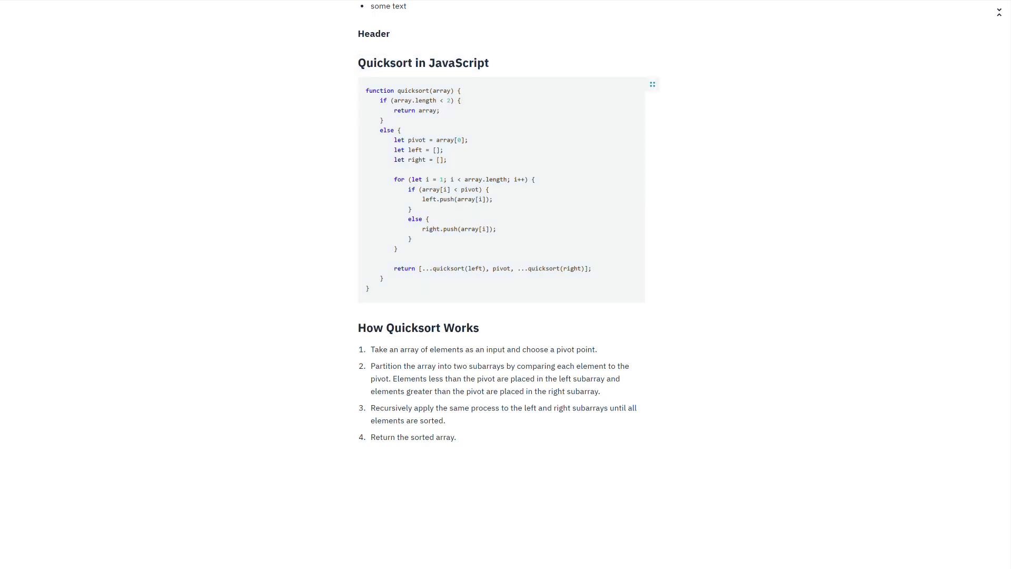
click(652, 84)
click(622, 107)
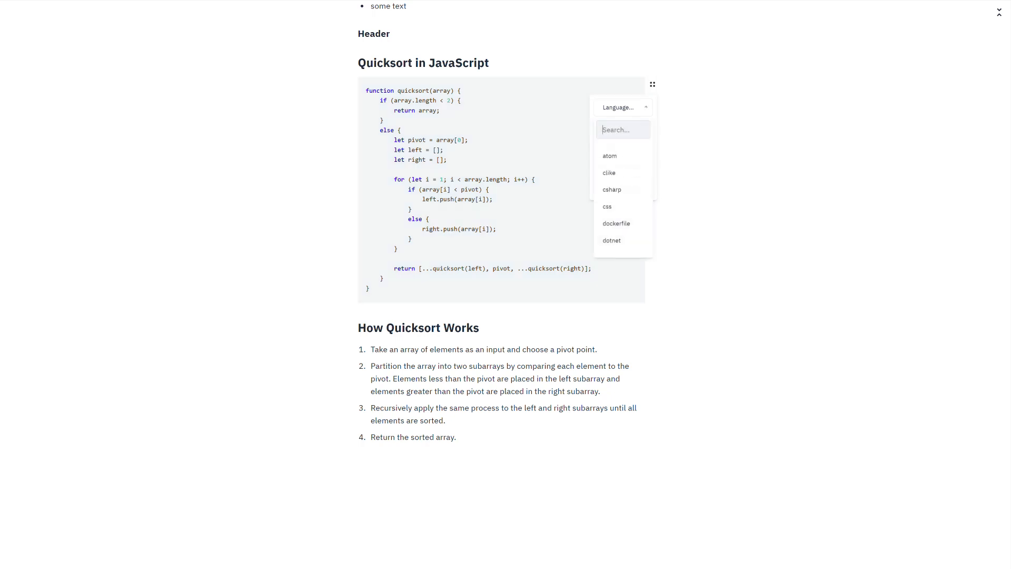
scroll(623, 189, down, 3)
scroll(622, 200, up, 5)
click(623, 107)
click(461, 91)
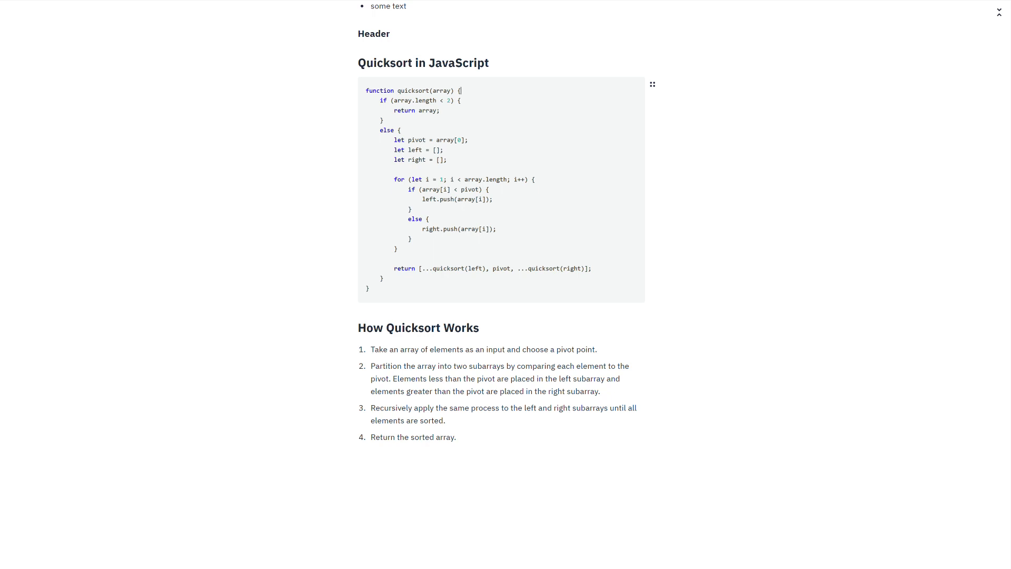
Step: Insert an image block with the snowy pier photo IMG_2185.jpeg below the "Header" heading
scroll(501, 211, up, 1)
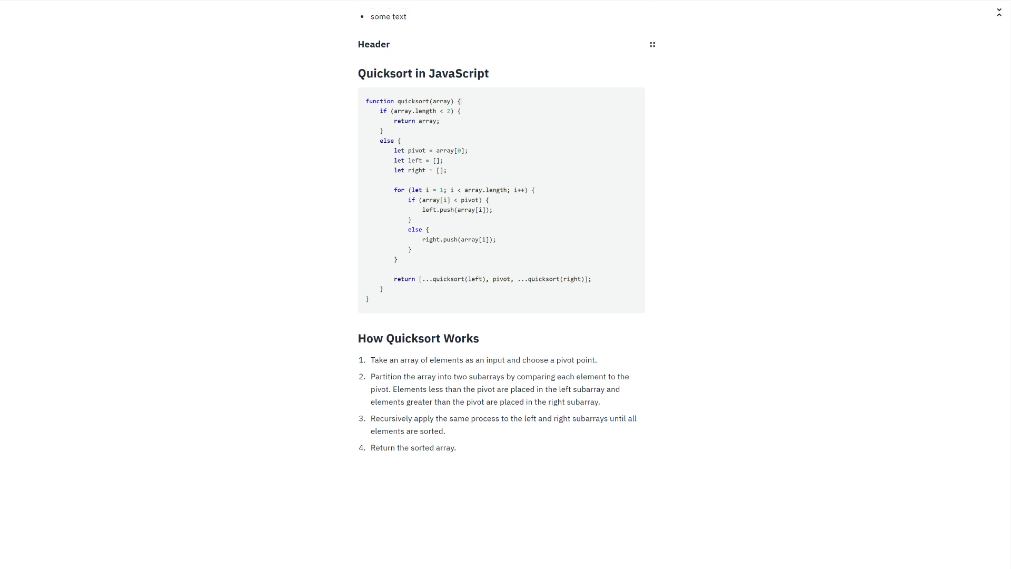
key(Return)
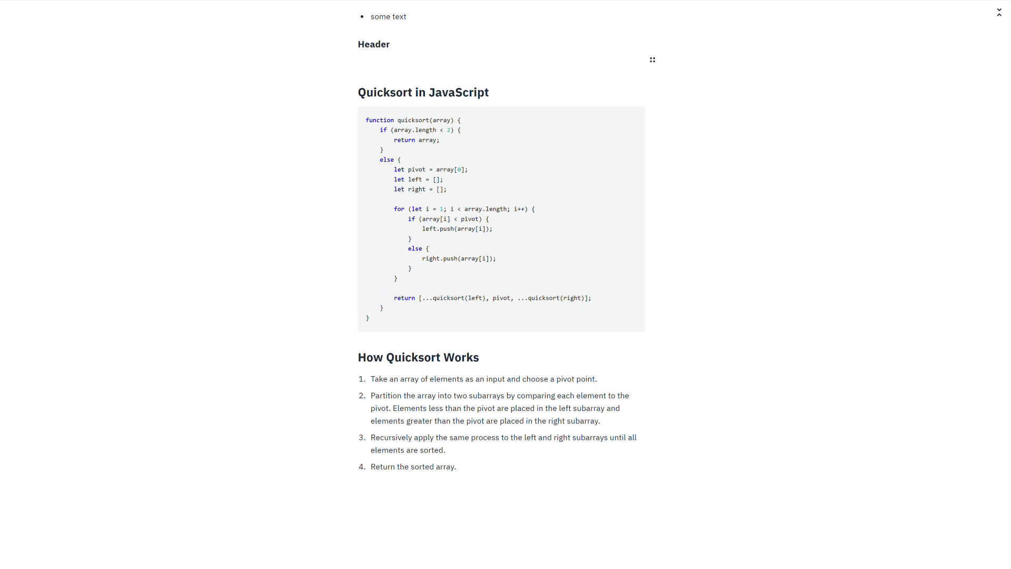
text(/)
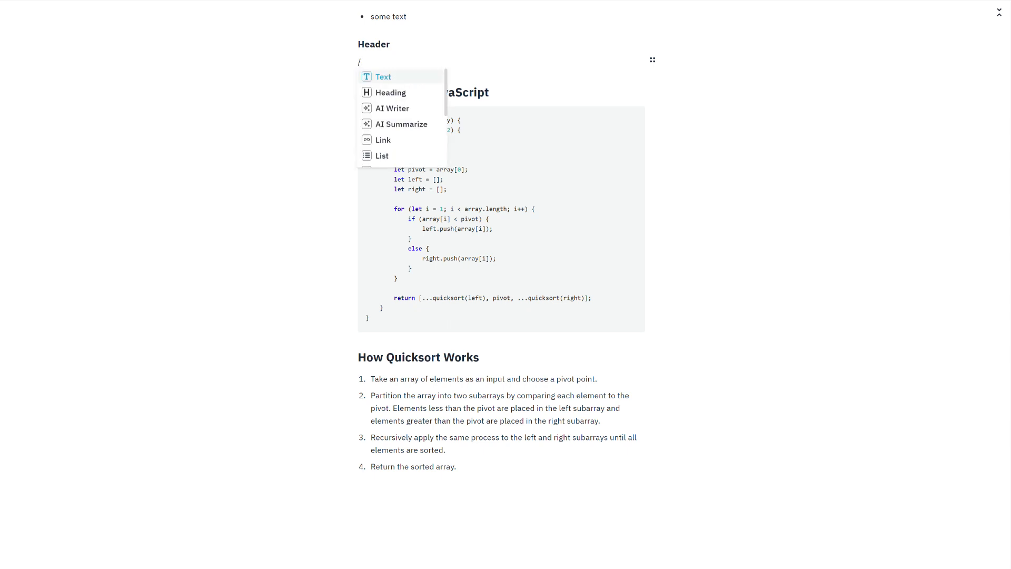
text(im)
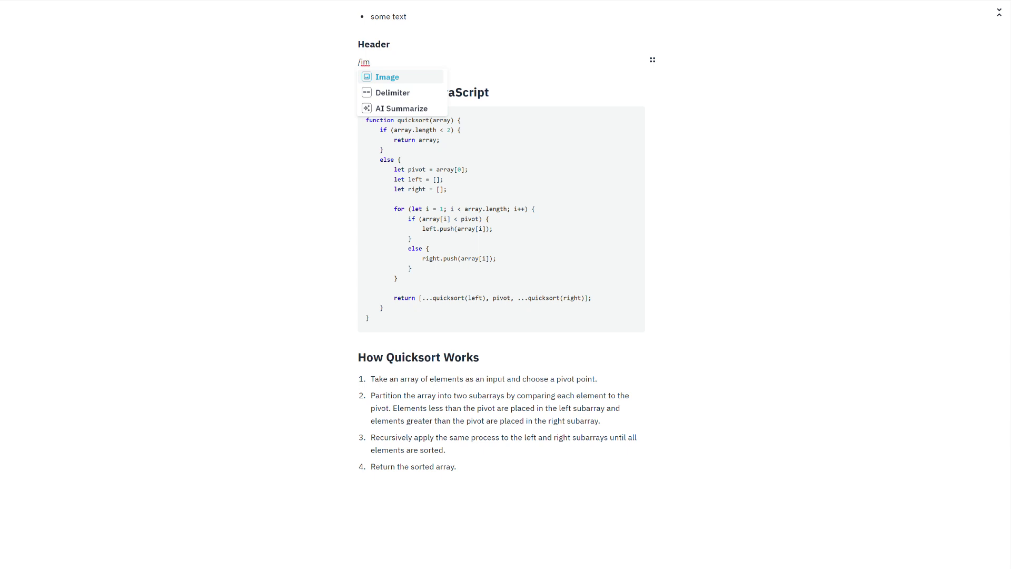
key(Return)
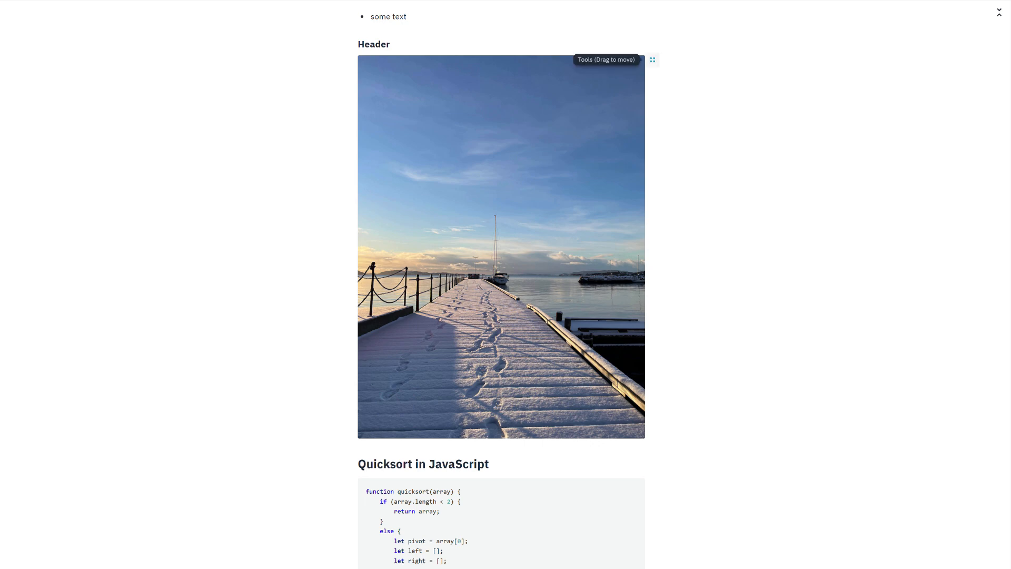
Step: Try the background and stretch options on the pier image, leaving it with a background and unstretched
click(653, 60)
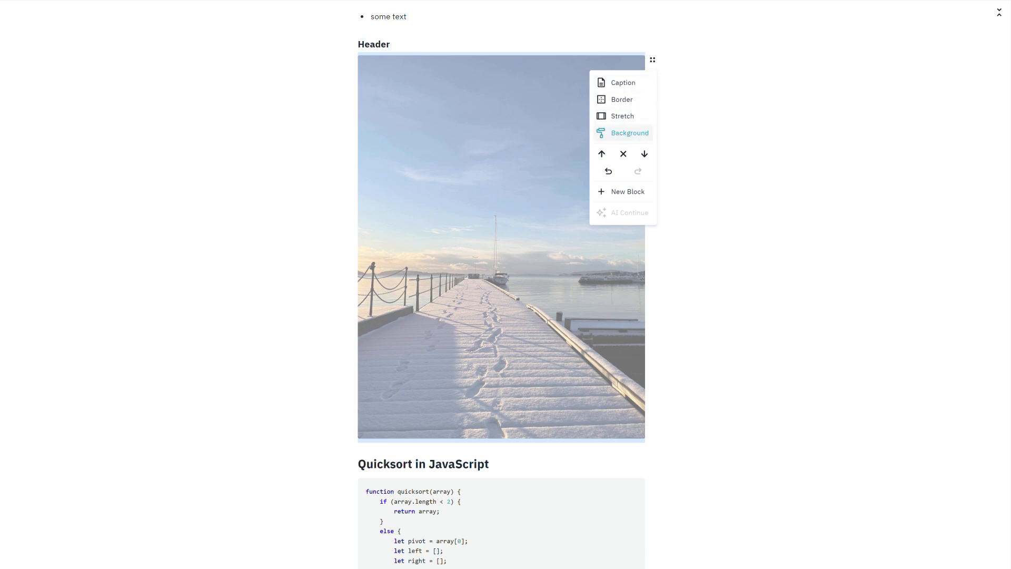
click(626, 133)
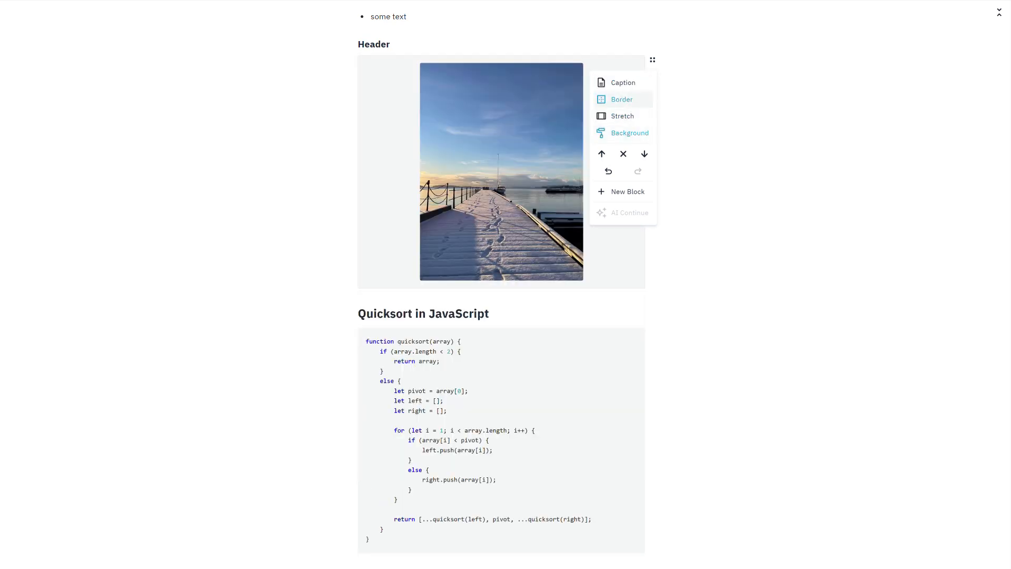
click(622, 116)
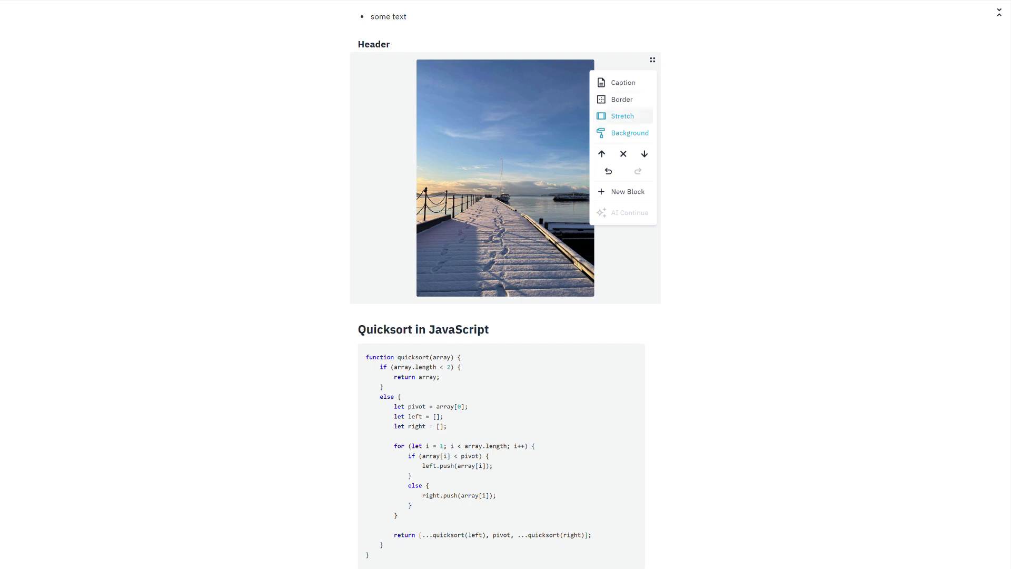
click(626, 133)
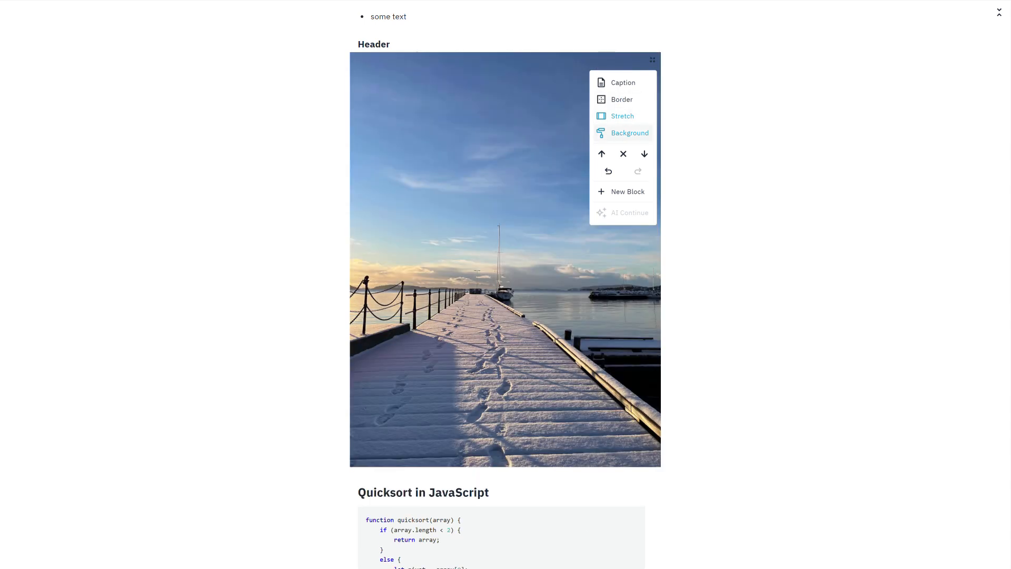
click(622, 116)
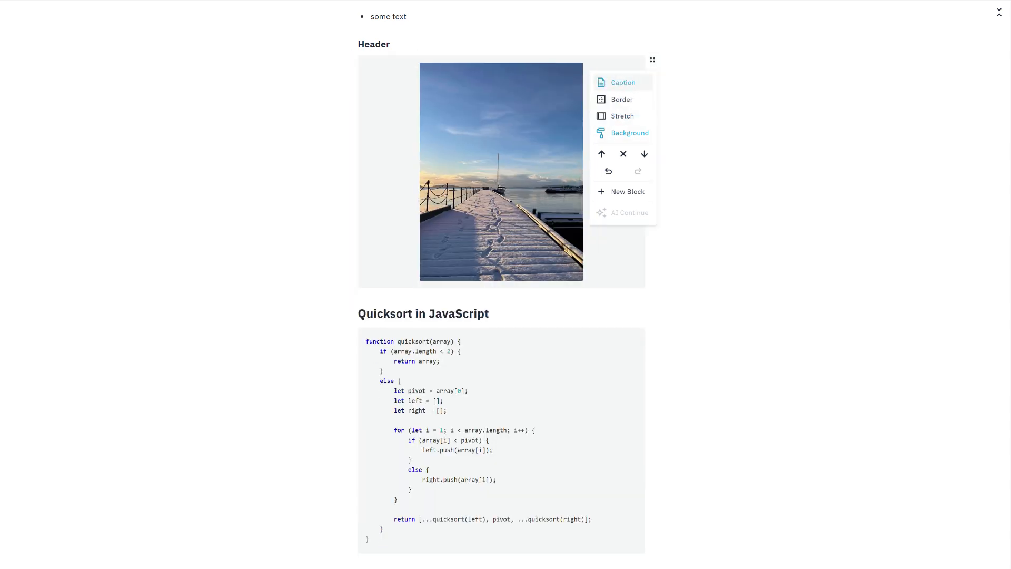
Step: Enable the pier image's caption and set its text to "my caption"
click(623, 83)
drag(531, 301, 471, 301)
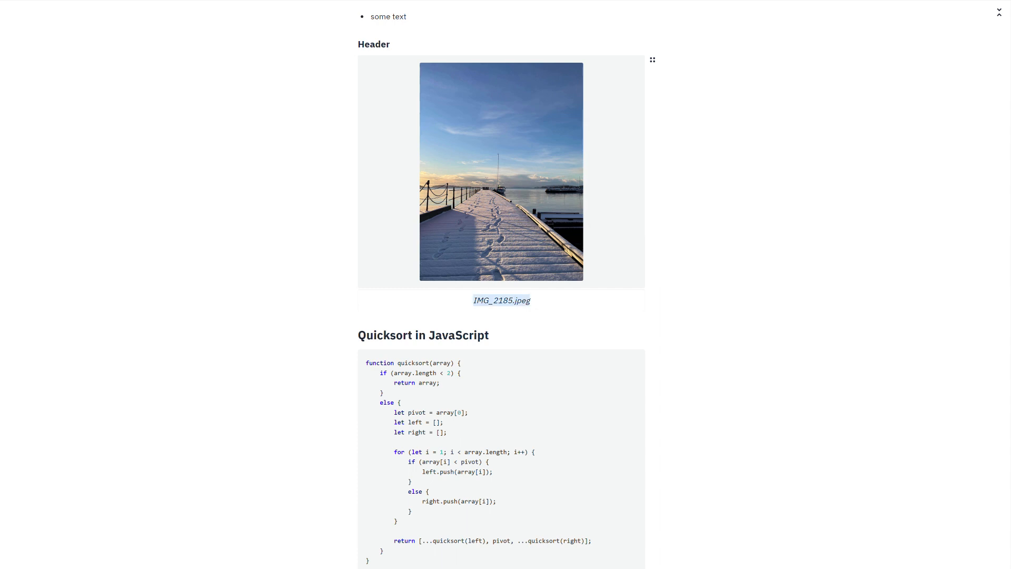
text(my caption)
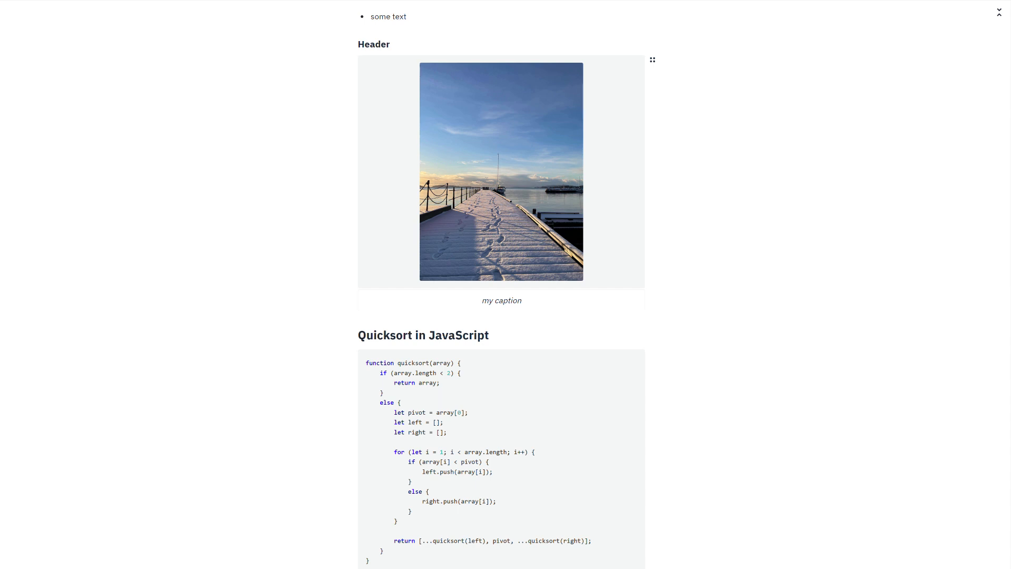
Step: View the pier image in the full-screen viewer, zoom in and out, and close the viewer
key(ctrl+Return)
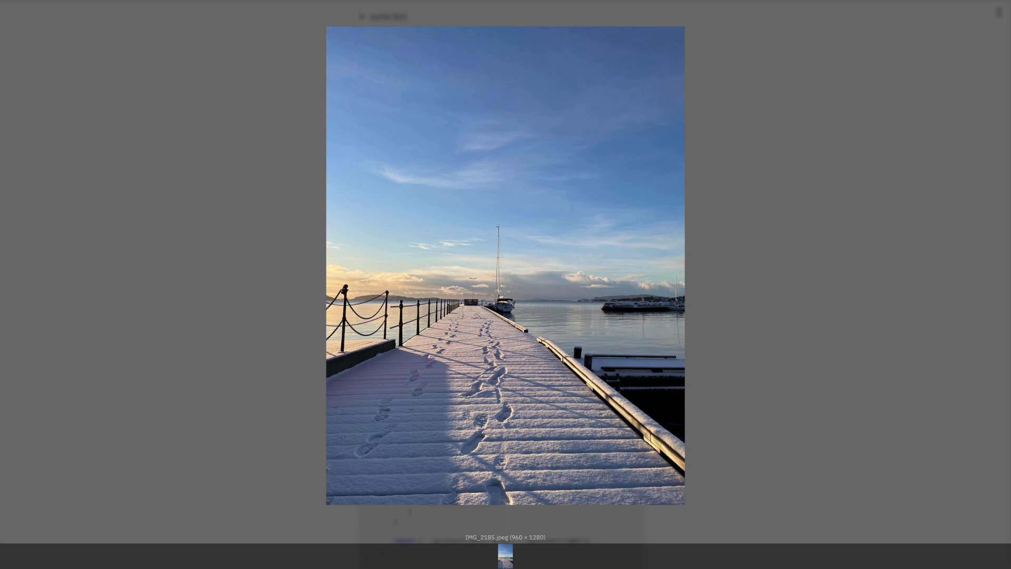
scroll(540, 322, up, 7)
scroll(540, 322, down, 6)
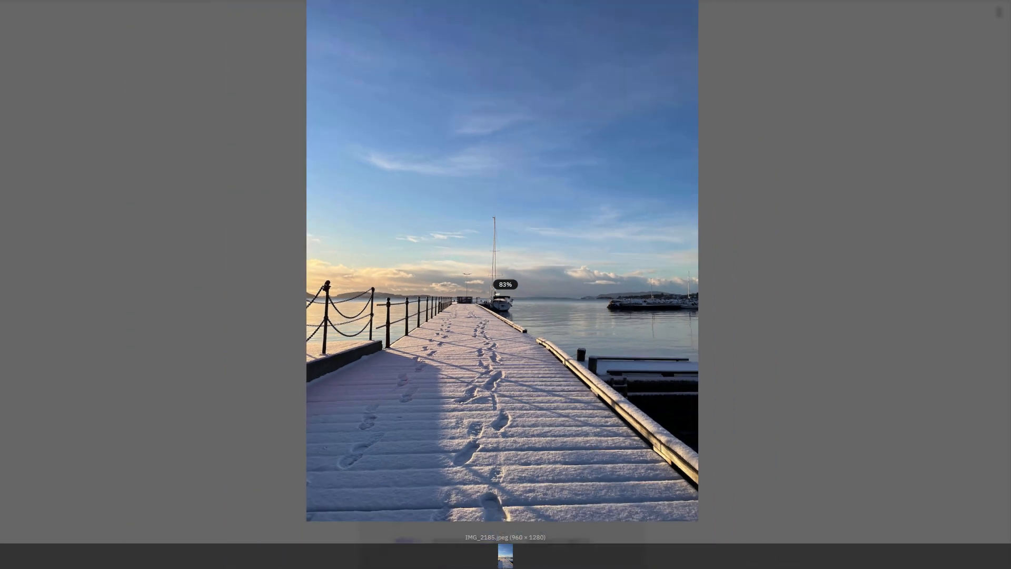
scroll(537, 324, down, 2)
scroll(537, 324, up, 1)
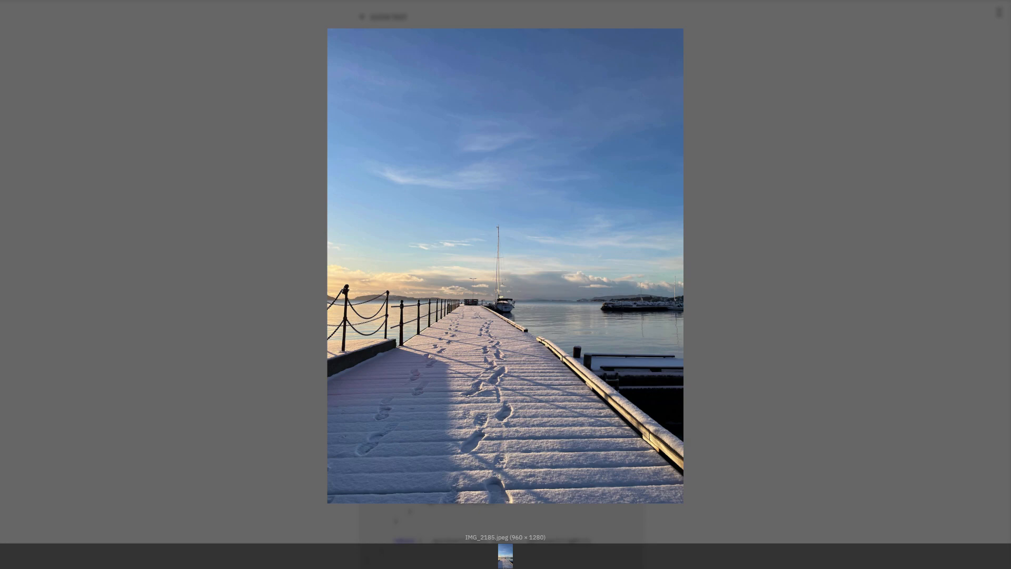
key(Escape)
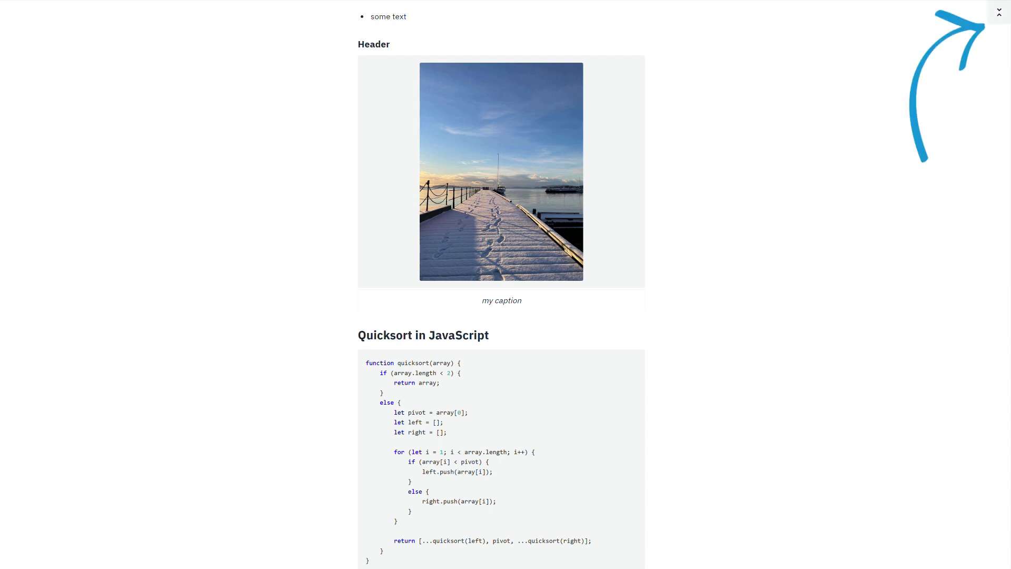
Step: Collapse the note to the side of the map and link its word "paragraph" as a reference to the My Bookmarks topic
click(999, 12)
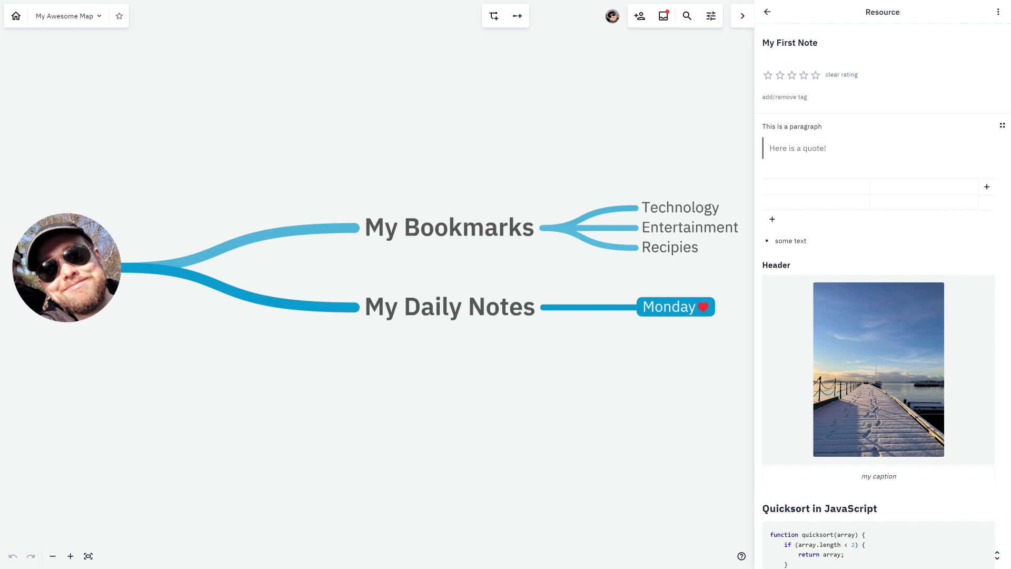
key(shift+Left)
key(shift+Left)
key(shift+Left)
key(shift+Left)
key(shift+Left)
key(shift+Left)
key(shift+Left)
key(shift+Left)
key(shift+Left)
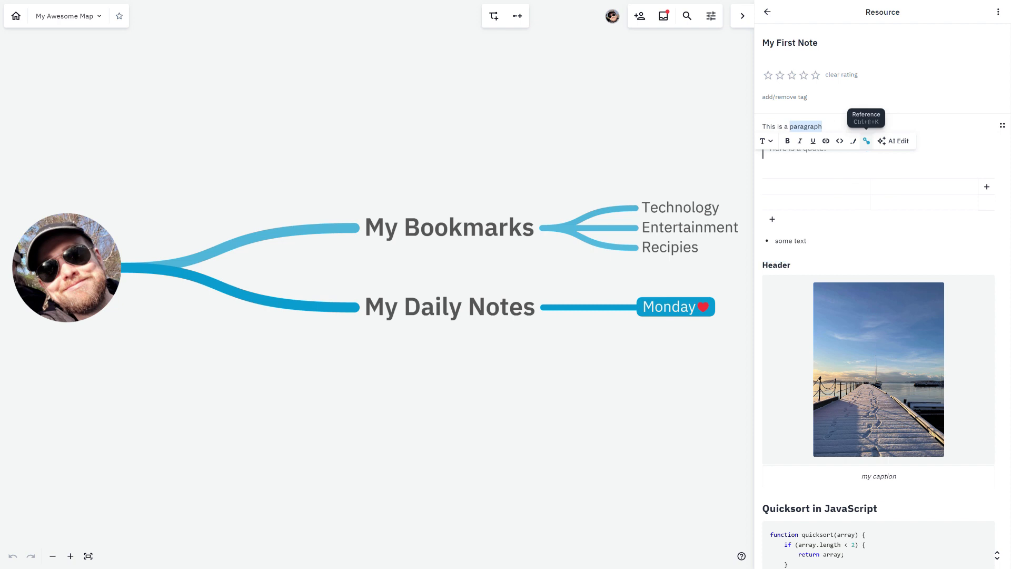
click(866, 141)
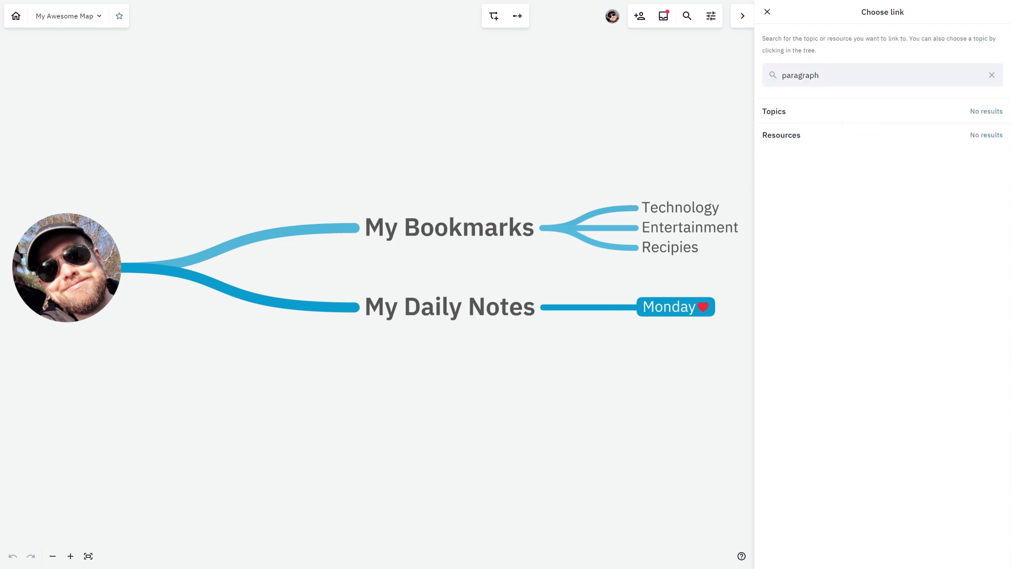
text(my)
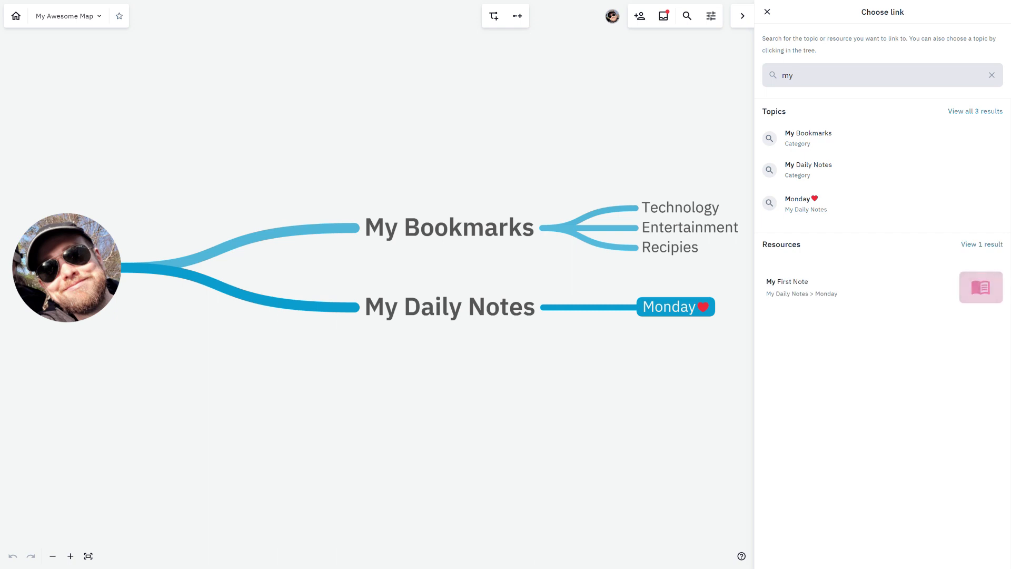
key(BackSpace)
key(BackSpace)
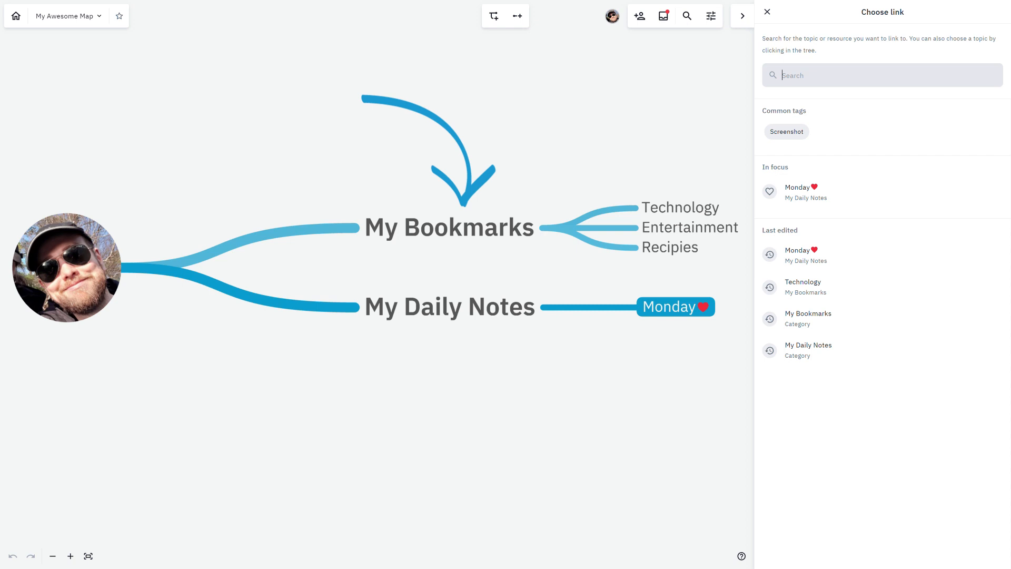
click(449, 227)
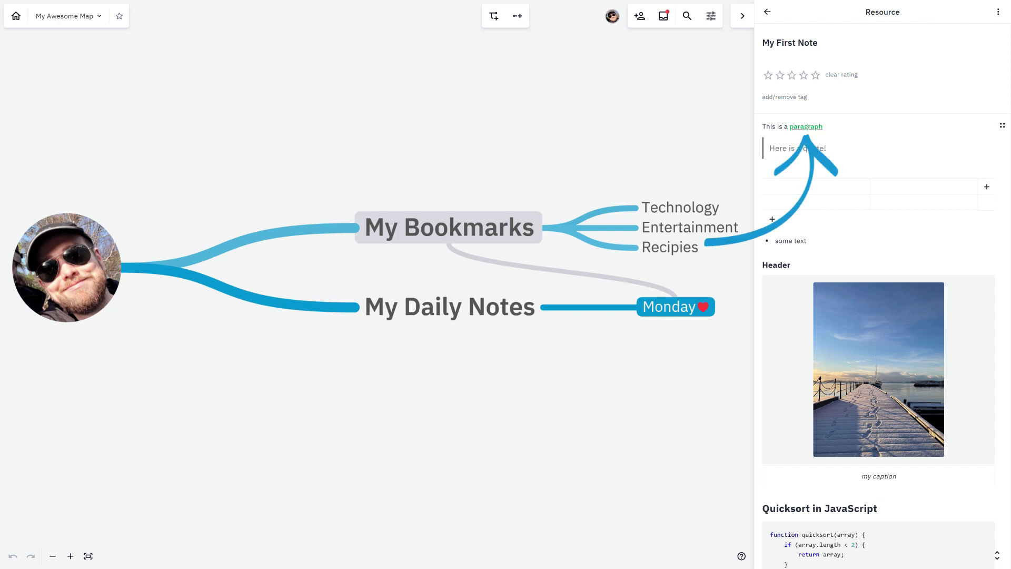
Step: Follow the "paragraph" reference to My Bookmarks and return to the note through the topic's linked references
click(804, 127)
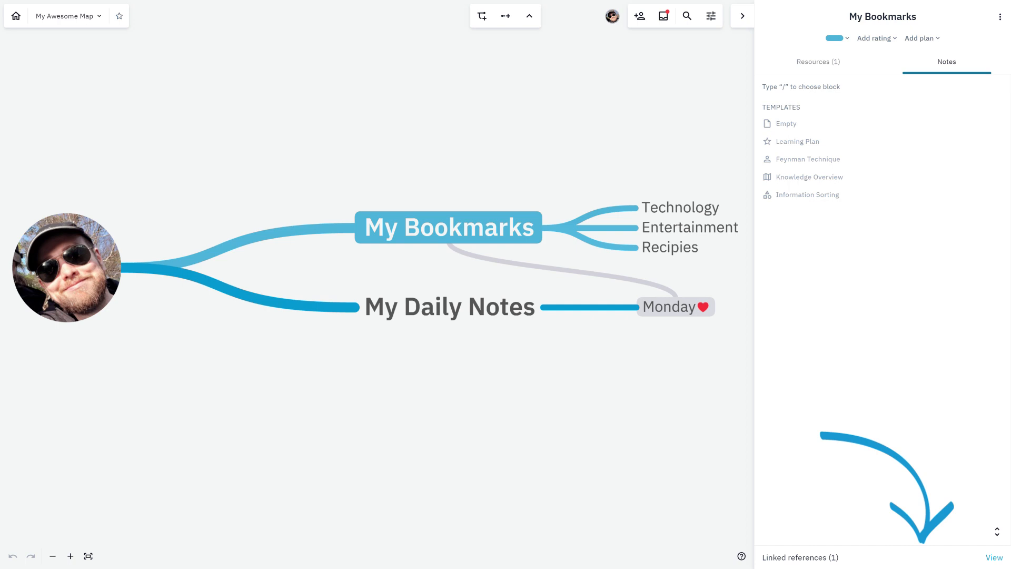
click(994, 558)
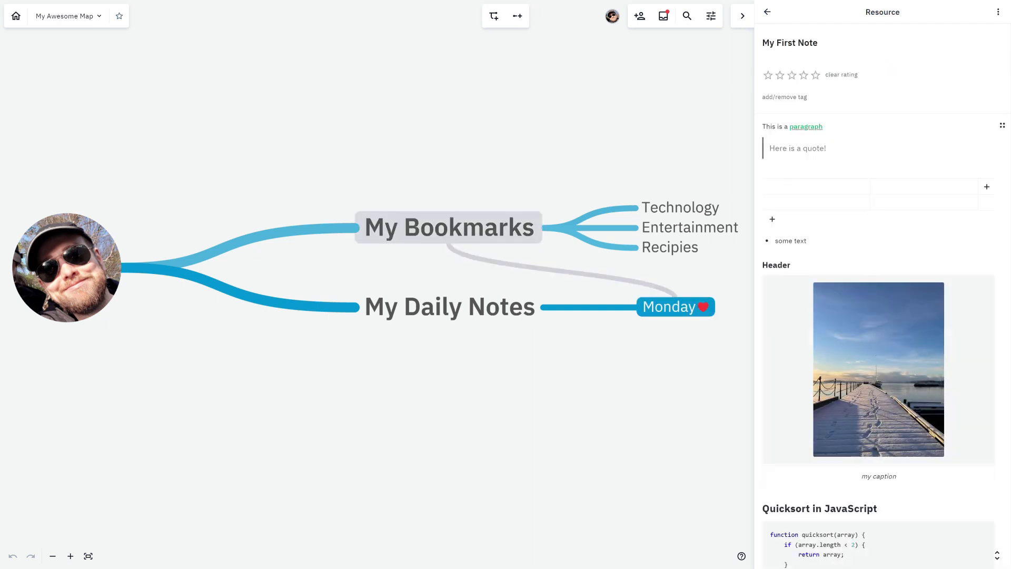
Step: Expand the note to full view and replace the quote "Here is a quote!" using AI Edit with the prompt "translate to norwegian"
click(826, 148)
click(996, 555)
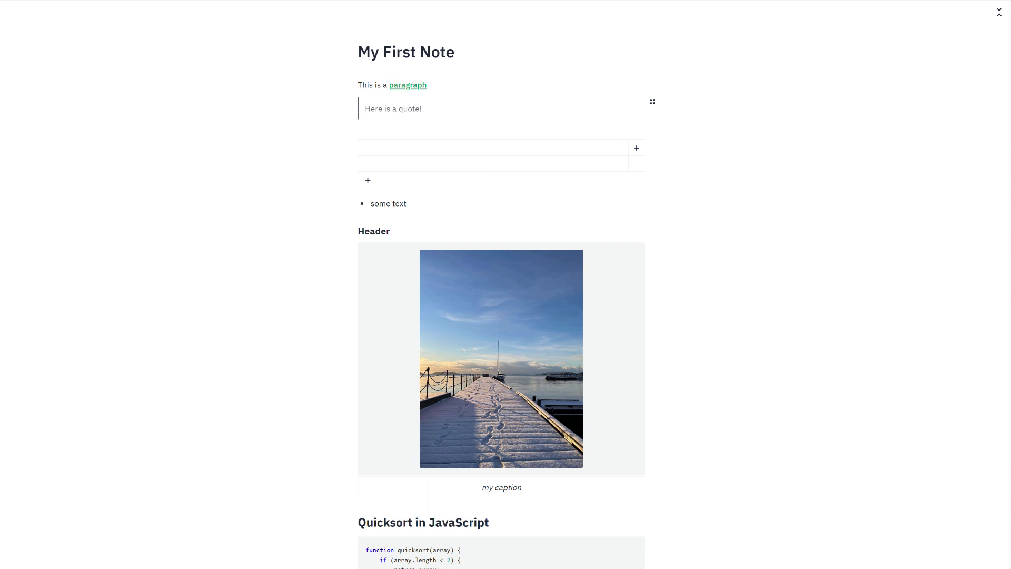
key(shift+Left)
key(shift+Left)
key(shift+Left)
key(shift+Left)
key(shift+Left)
key(shift+Left)
key(shift+Left)
key(shift+Left)
key(shift+Left)
key(shift+Left)
key(shift+Left)
key(shift+Left)
key(shift+Left)
key(shift+Left)
key(shift+Left)
key(shift+Left)
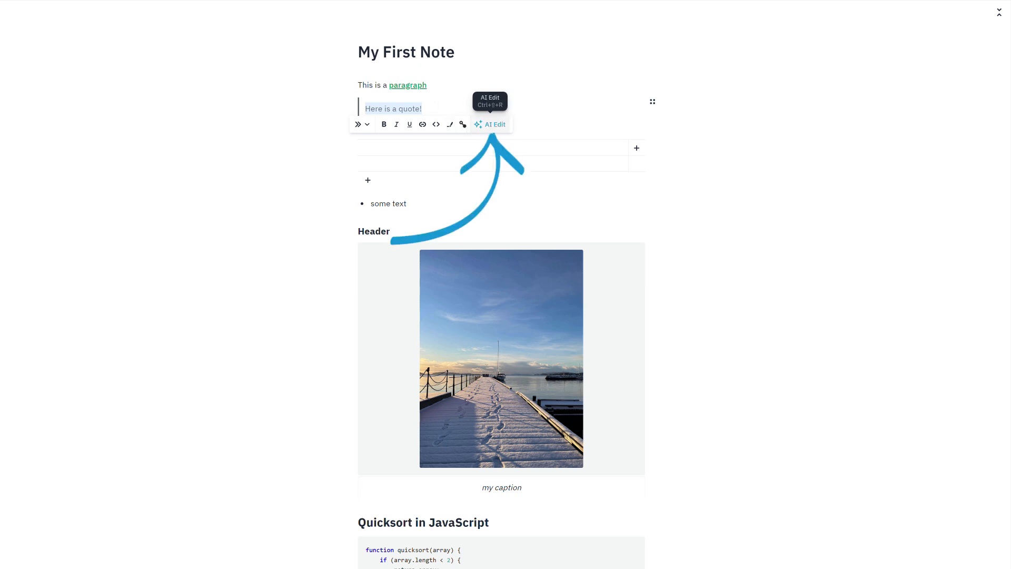
click(489, 124)
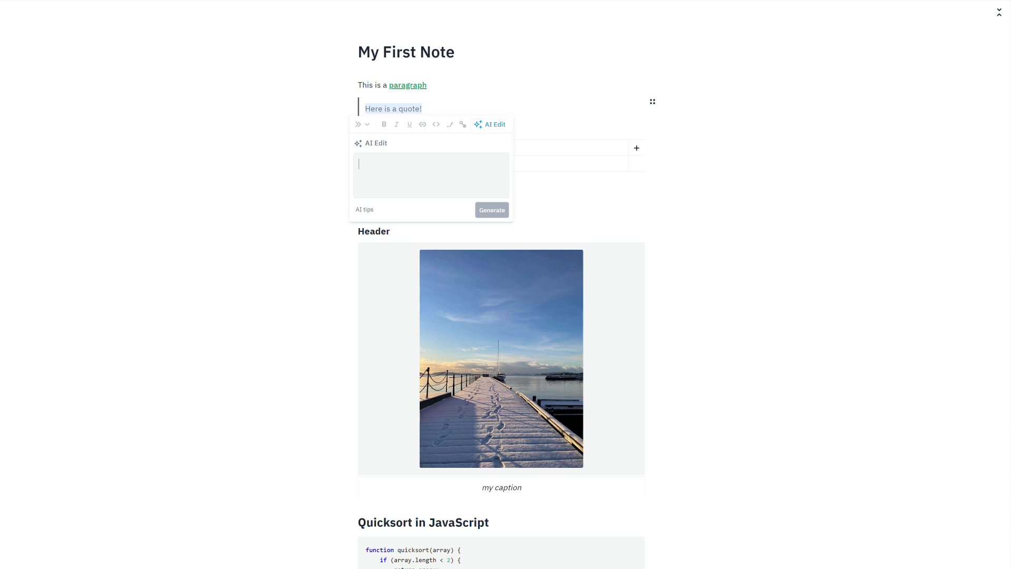
text(trn)
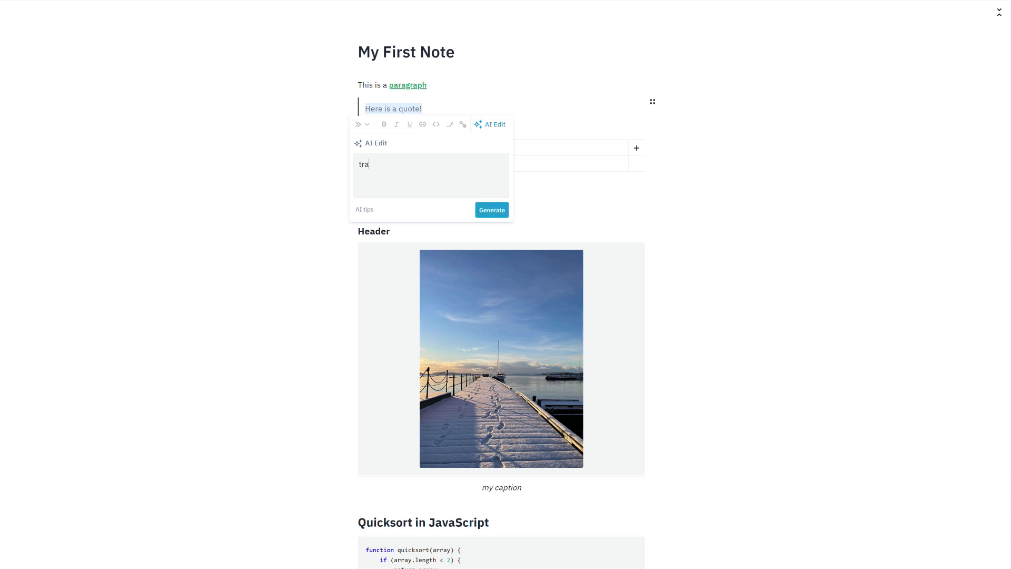
text(nslate to norwegian)
key(Return)
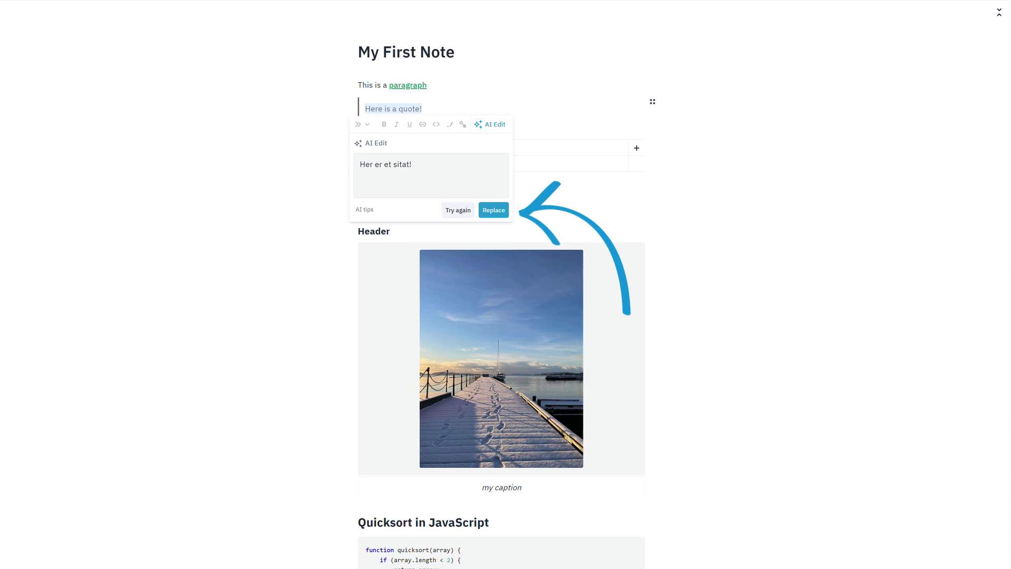
click(493, 210)
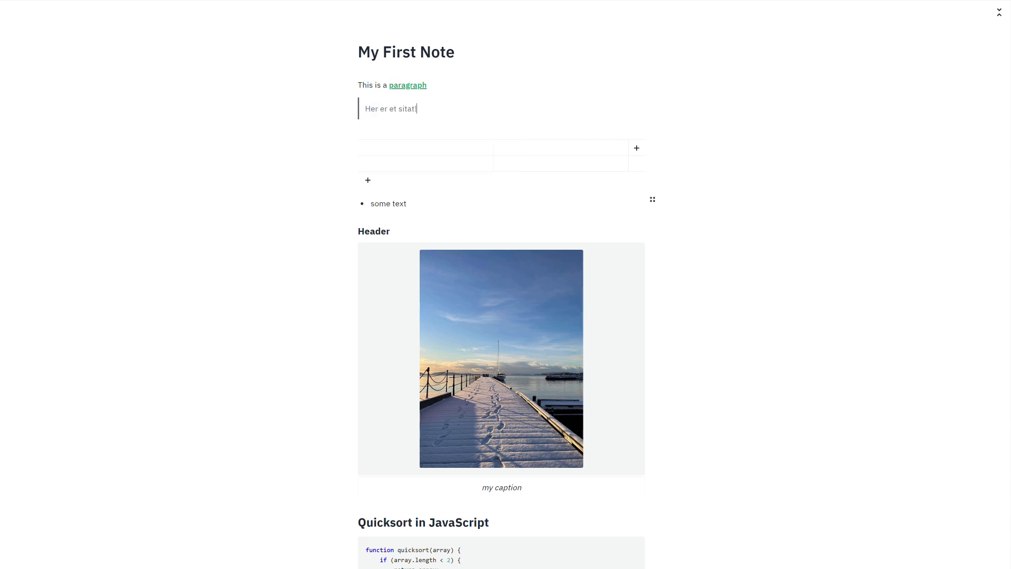
drag(417, 109, 364, 109)
click(418, 109)
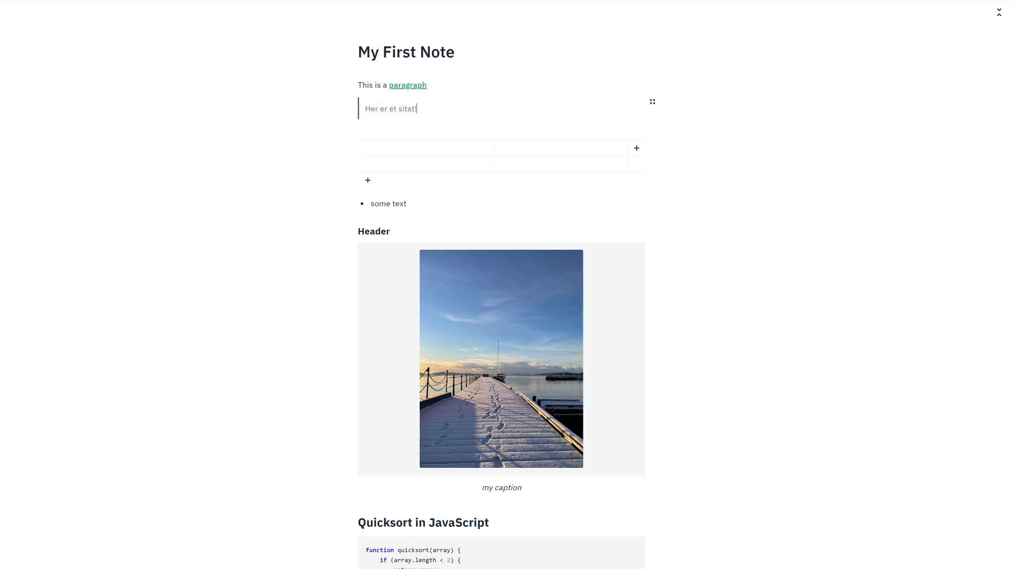